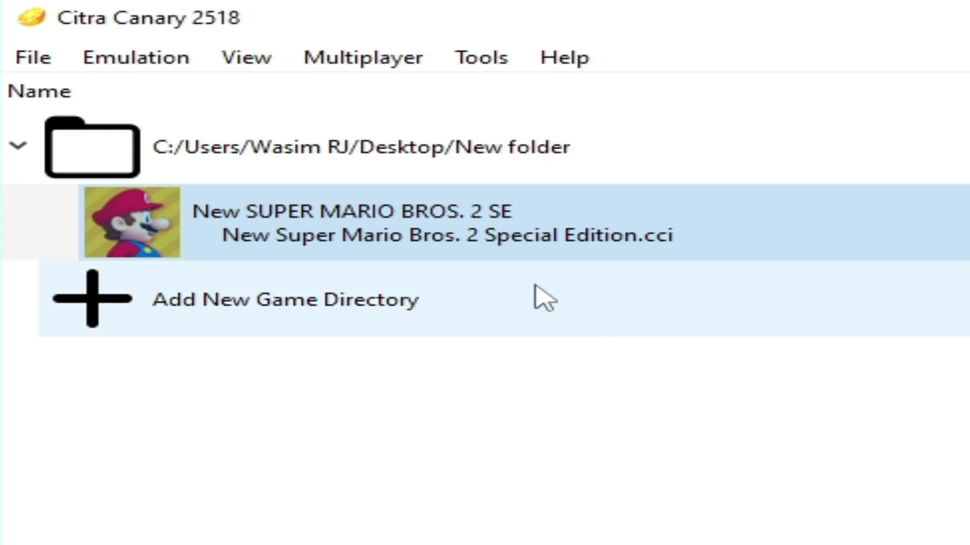
# Set the graphics API to Vulkan in Citra's advanced graphics configuration
pyautogui.click(171, 69)
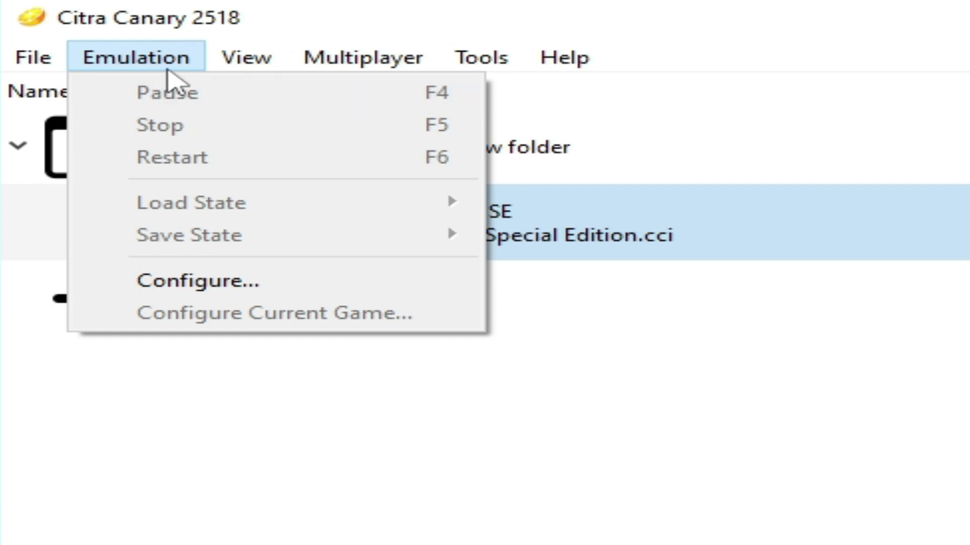
pyautogui.click(208, 281)
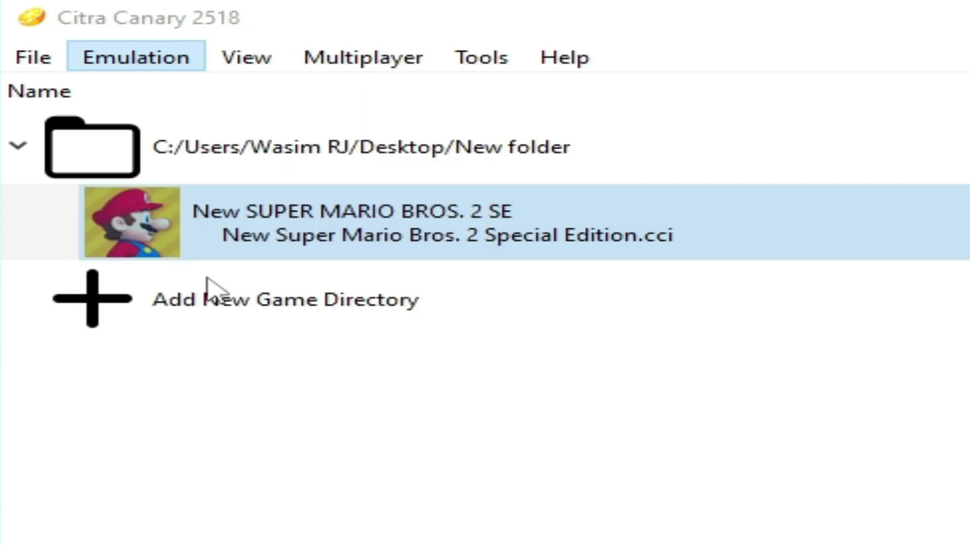
pyautogui.click(67, 87)
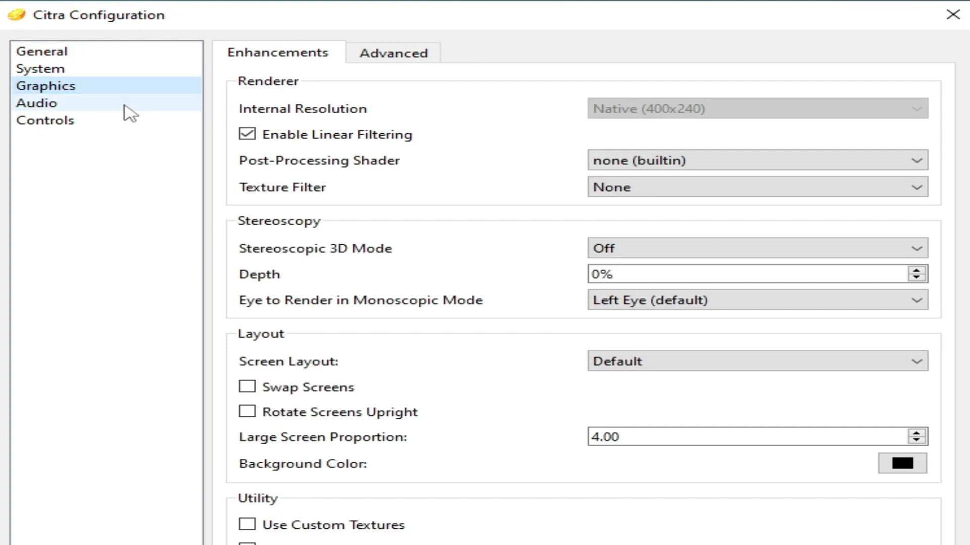
pyautogui.click(407, 58)
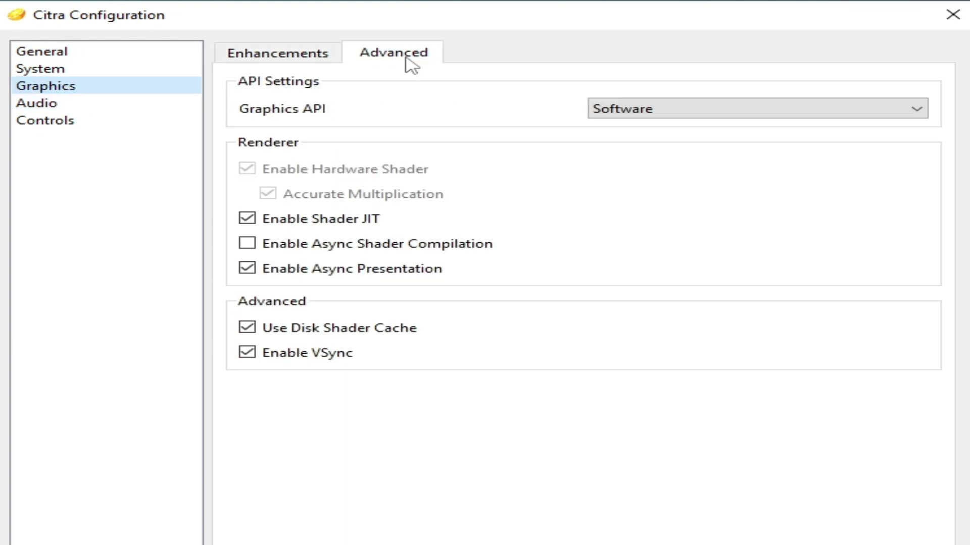
pyautogui.click(650, 114)
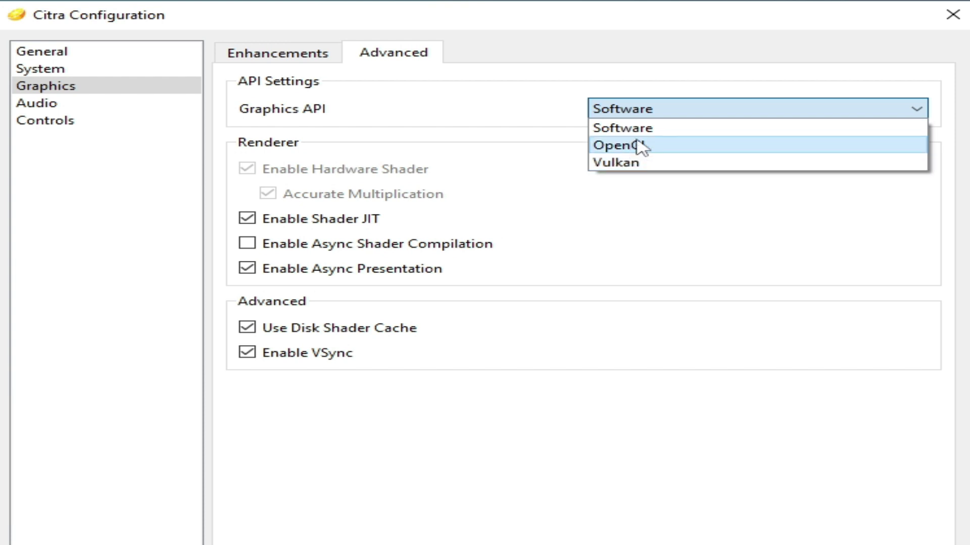
pyautogui.click(631, 164)
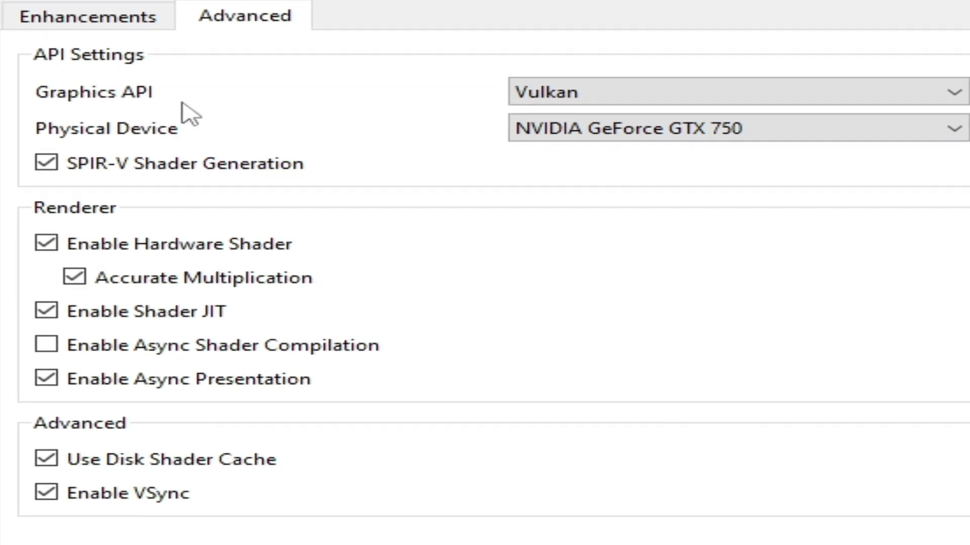
# Choose NVIDIA GeForce GTX 750 as the Vulkan physical device
pyautogui.click(622, 133)
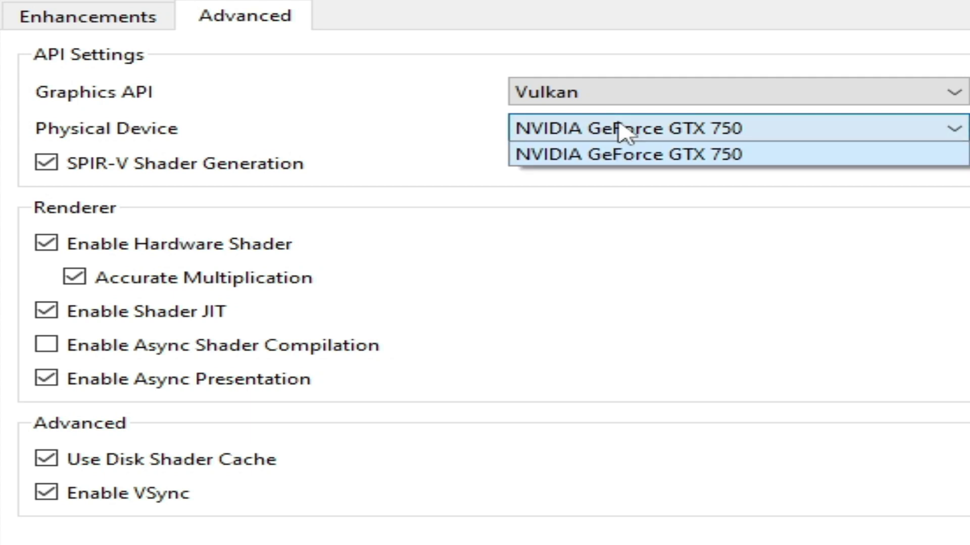
pyautogui.click(661, 154)
pyautogui.click(679, 139)
pyautogui.click(679, 149)
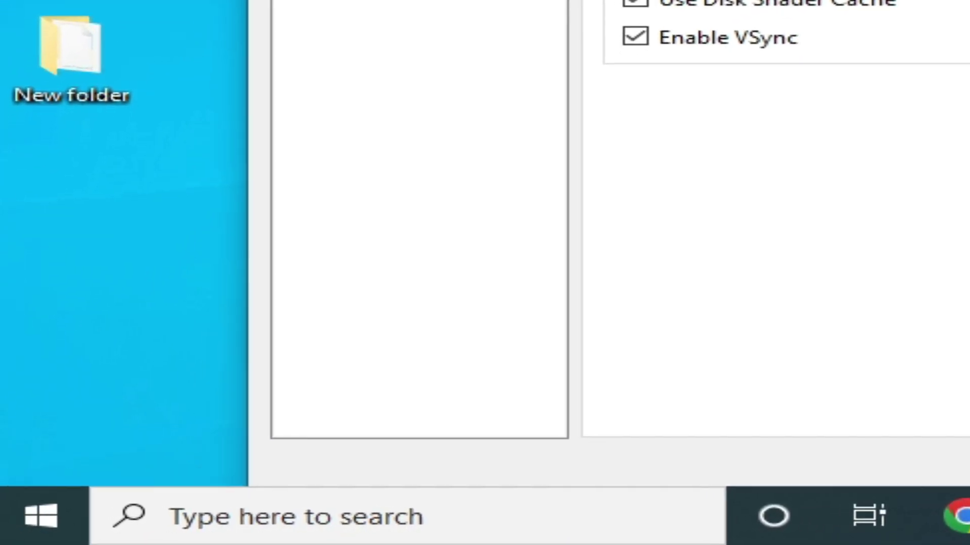
# Launch Device Manager and select the NVIDIA GeForce GTX 750 under Display adapters
pyautogui.click(309, 523)
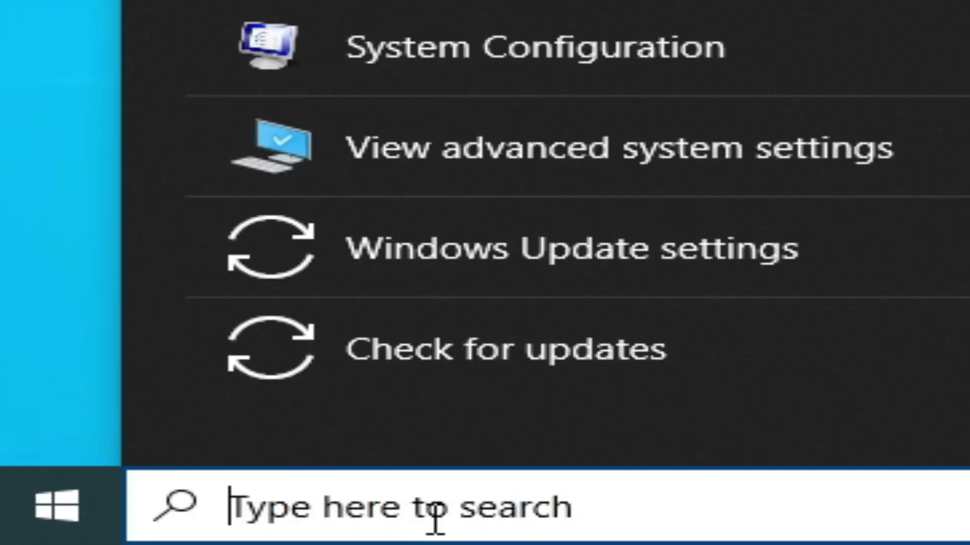
pyautogui.write('d')
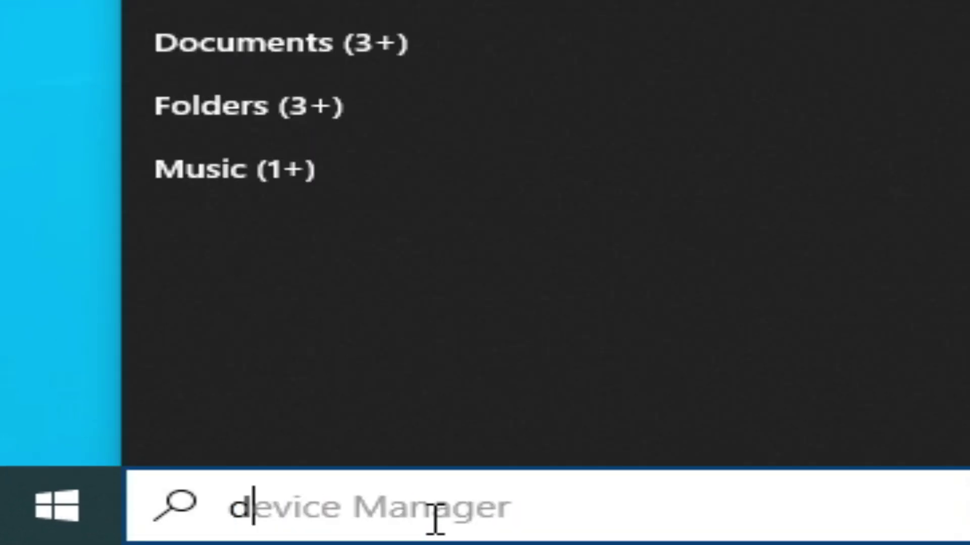
pyautogui.write('e')
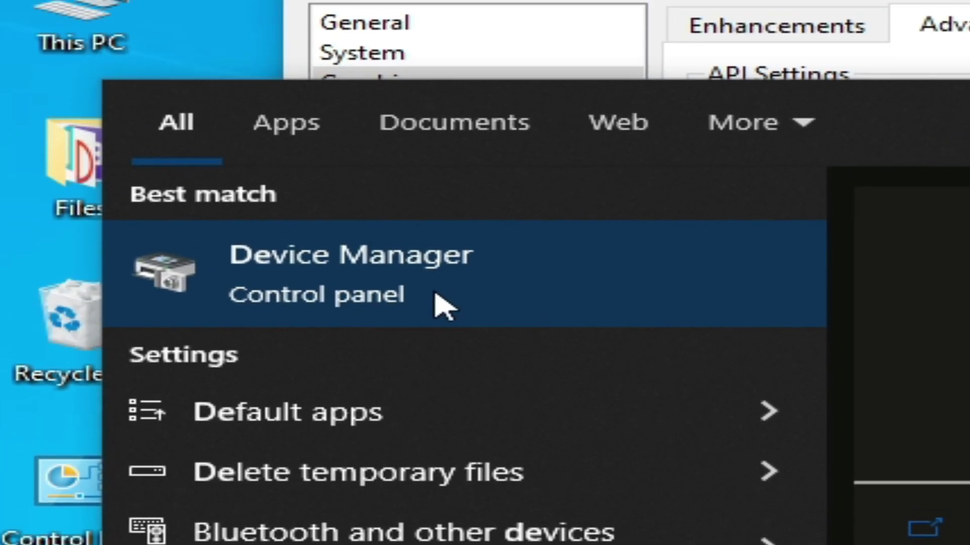
pyautogui.click(462, 103)
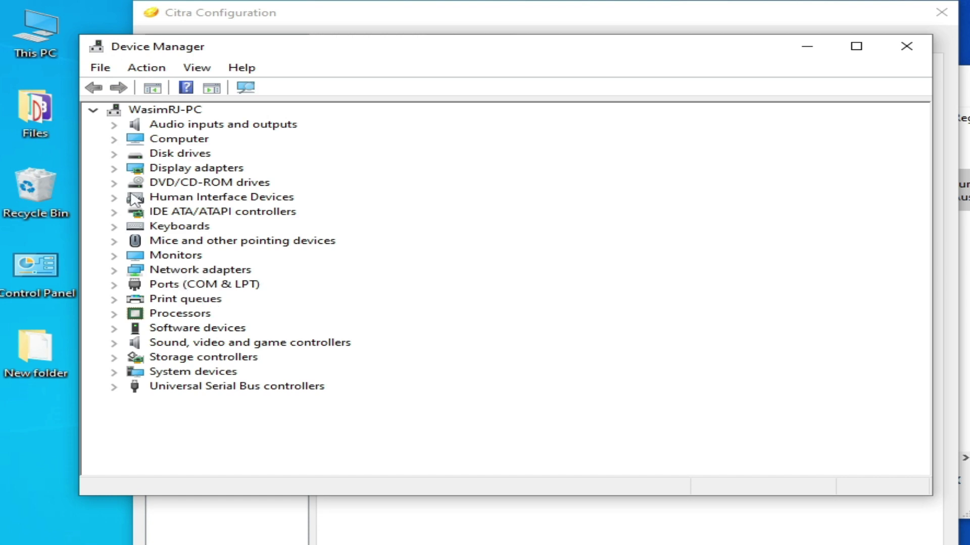
pyautogui.click(113, 168)
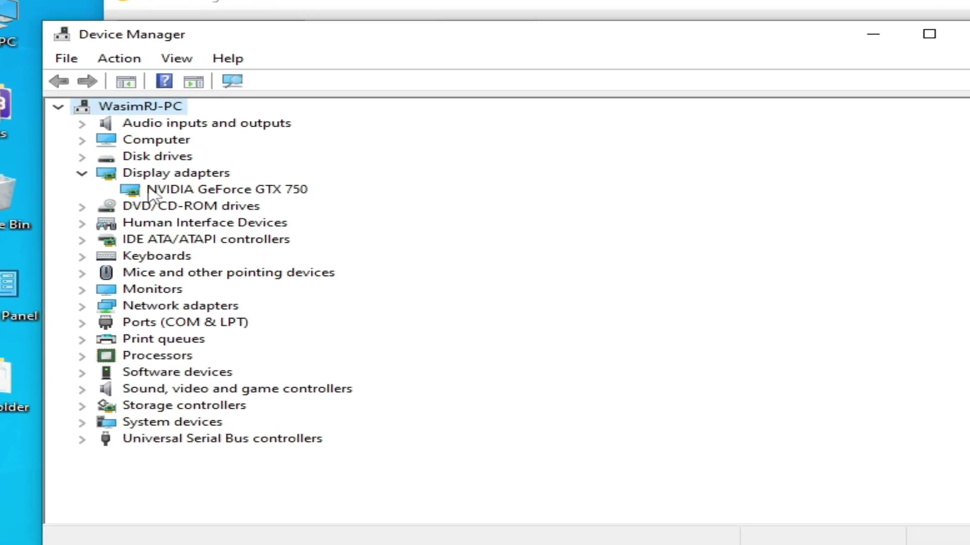
pyautogui.click(151, 191)
# Check the GTX 750's driver details (version 31.0.15.3640, 6/23/2023), then close its properties
pyautogui.rightClick(178, 191)
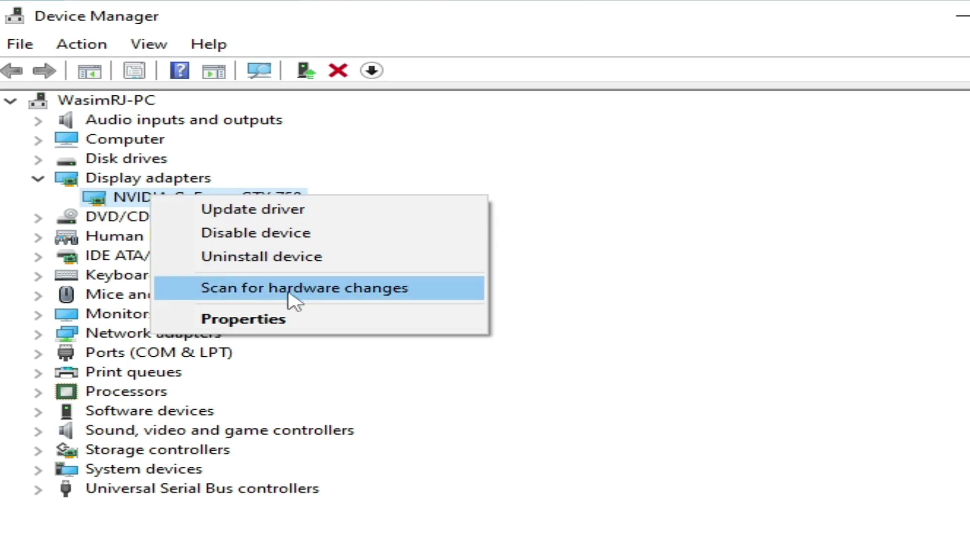
pyautogui.click(258, 323)
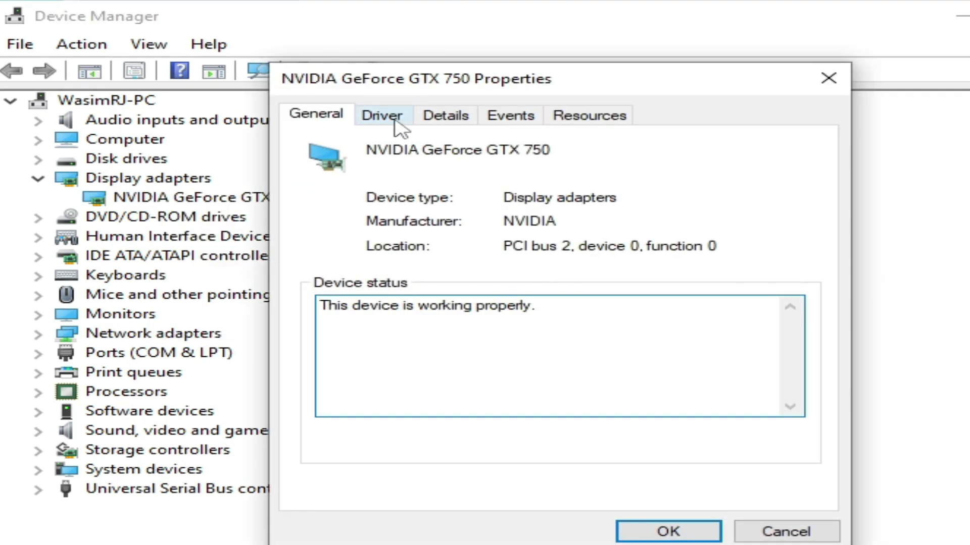
pyautogui.click(397, 126)
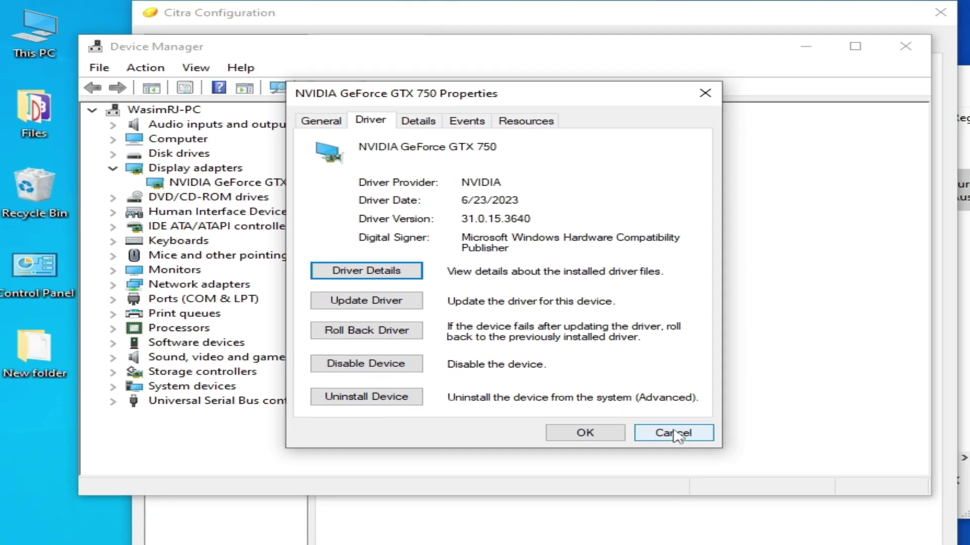
pyautogui.click(674, 433)
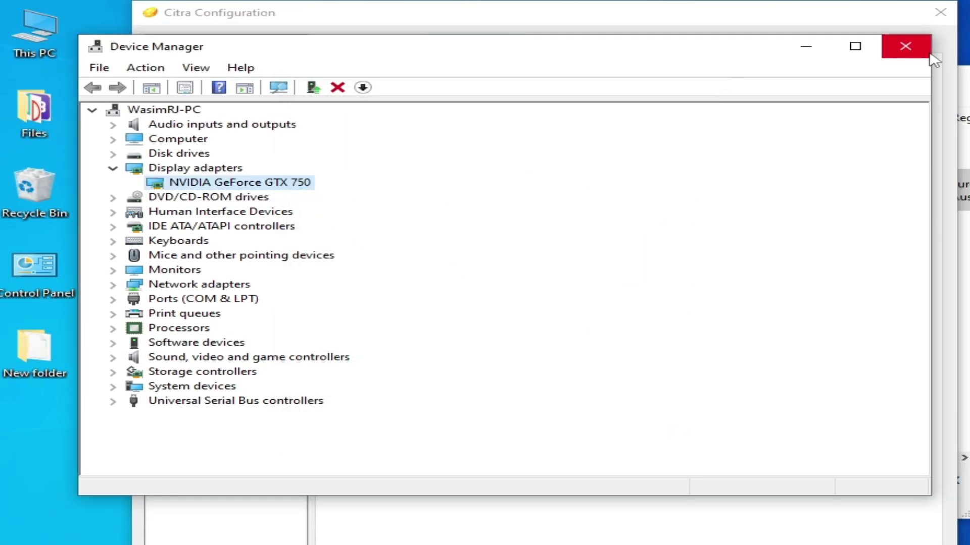
# Close Device Manager and enable async shader compilation and linear filtering in Citra
pyautogui.click(907, 50)
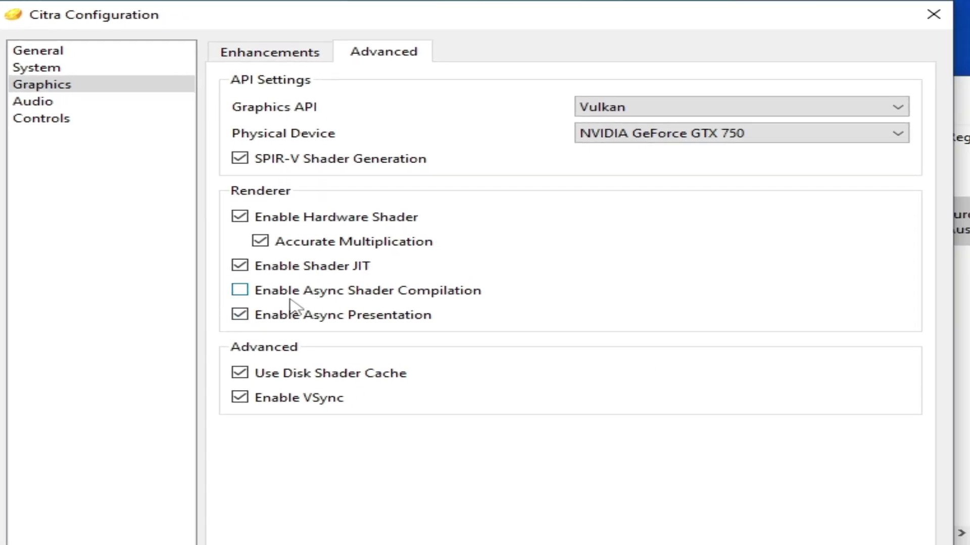
pyautogui.click(240, 290)
pyautogui.click(283, 62)
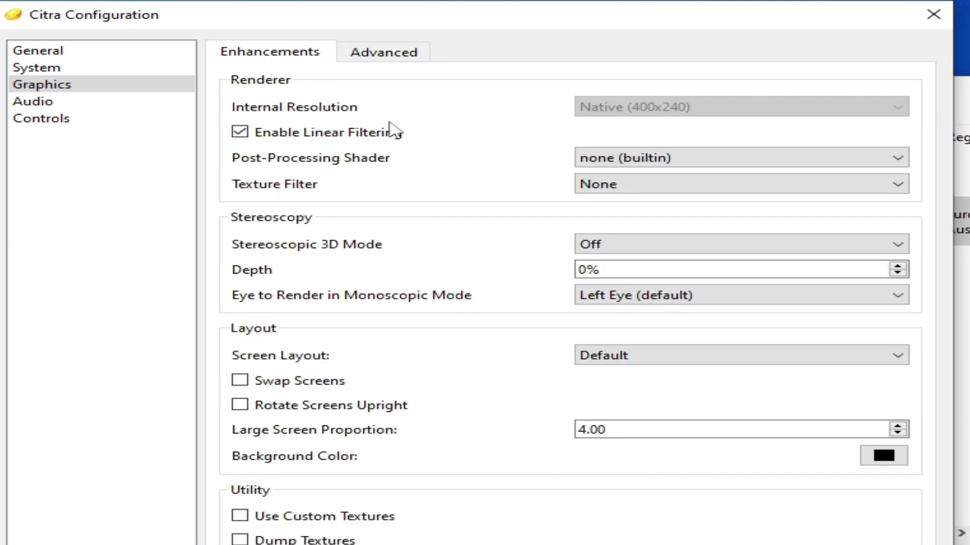
pyautogui.click(240, 133)
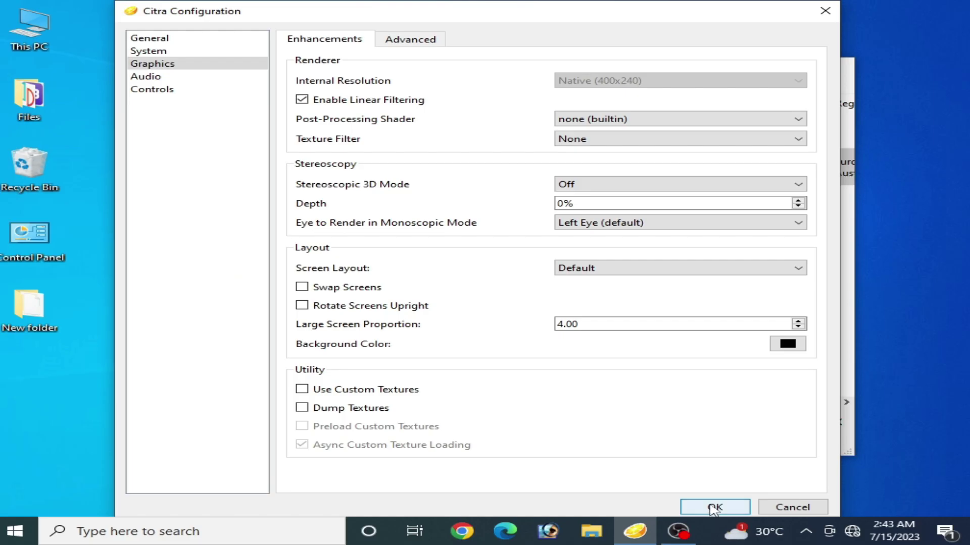
# Save the configuration and restart Citra Canary from its desktop shortcut
pyautogui.click(771, 544)
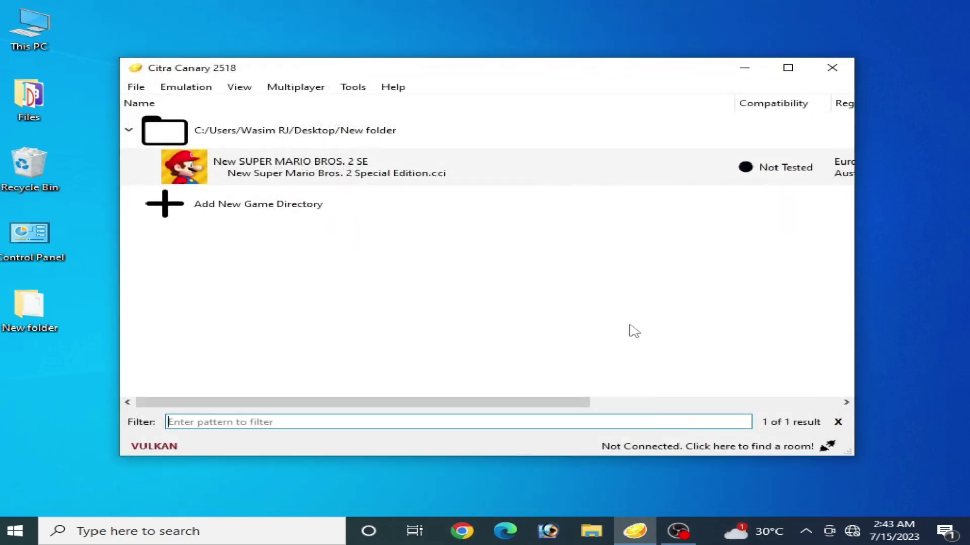
pyautogui.click(832, 67)
pyautogui.doubleClick(430, 234)
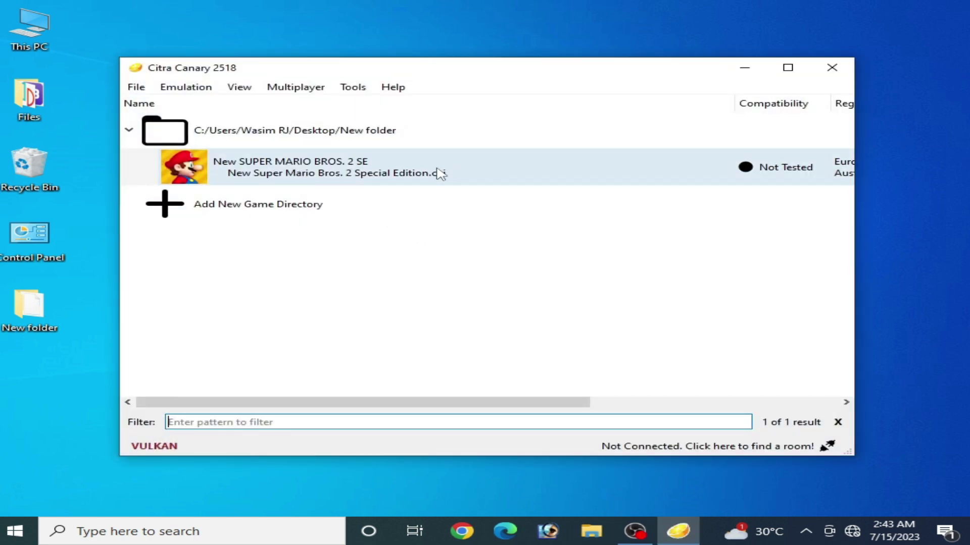
# Open NVIDIA Control Panel's Change resolution page and move its window below Citra's game list
pyautogui.rightClick(900, 189)
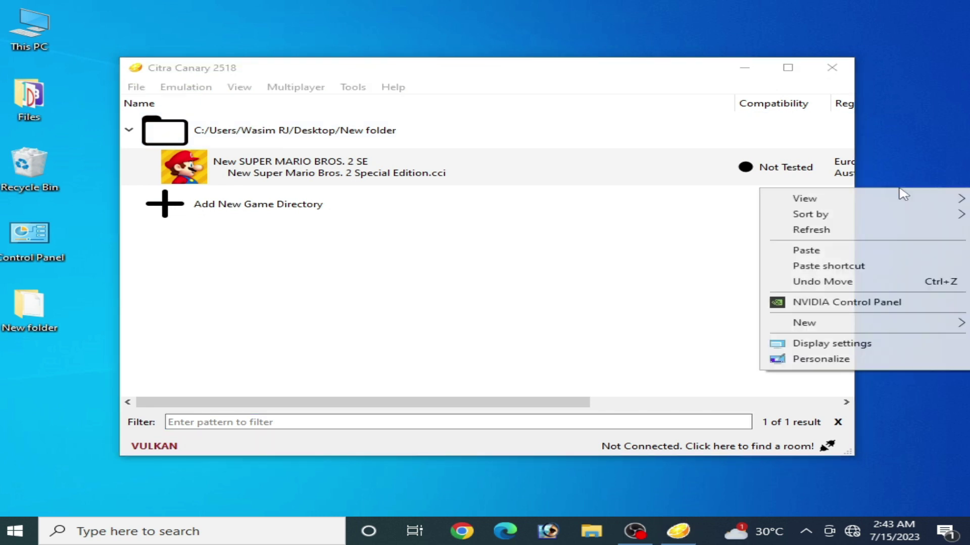
pyautogui.click(840, 302)
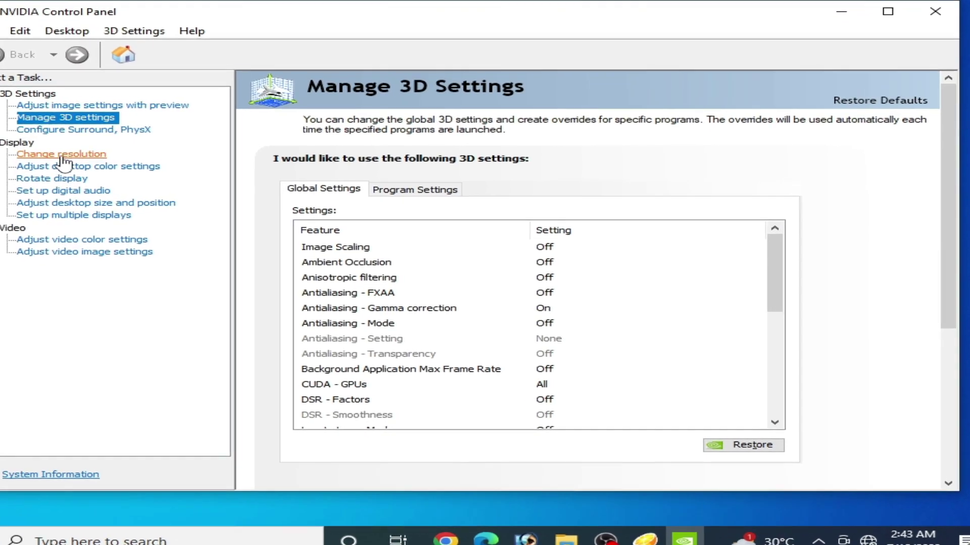
pyautogui.click(94, 167)
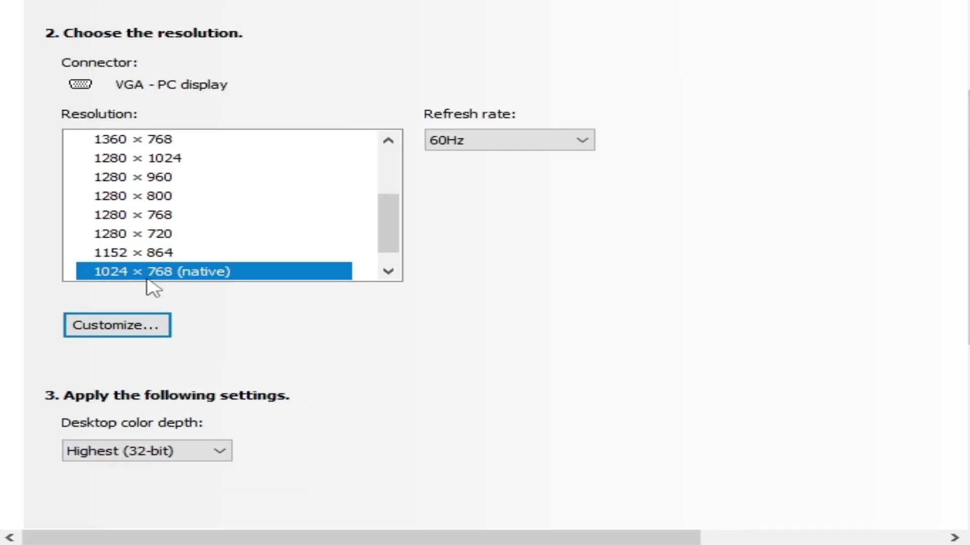
pyautogui.moveTo(396, 244); pyautogui.dragTo(399, 198)
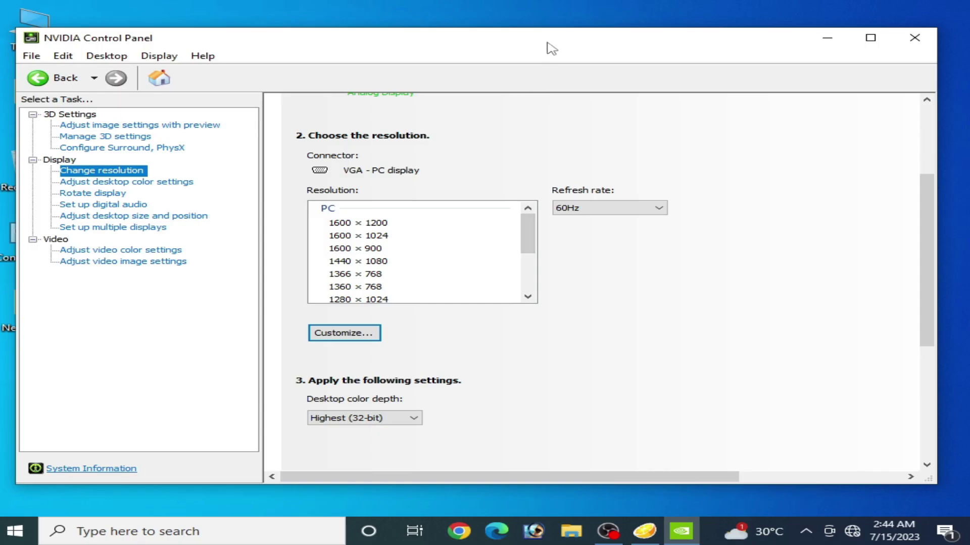
pyautogui.moveTo(563, 43); pyautogui.dragTo(574, 282)
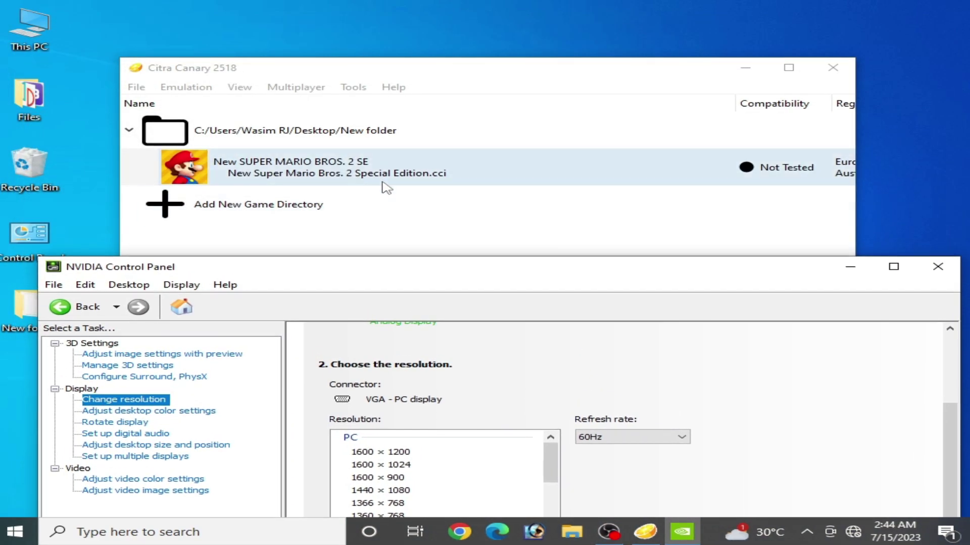
pyautogui.click(186, 86)
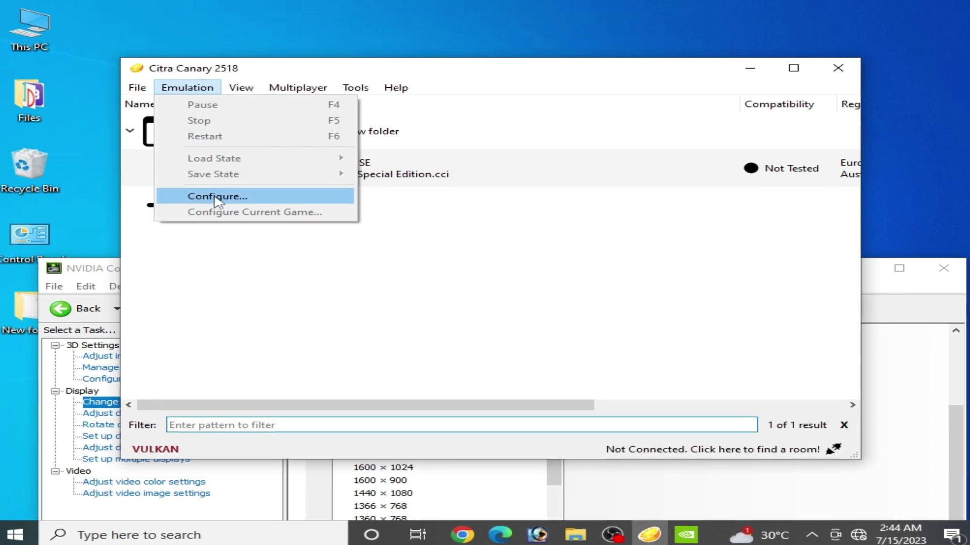
# Open New SUPER MARIO BROS. 2 SE's properties at the Enhancements tab
pyautogui.click(275, 199)
pyautogui.rightClick(279, 171)
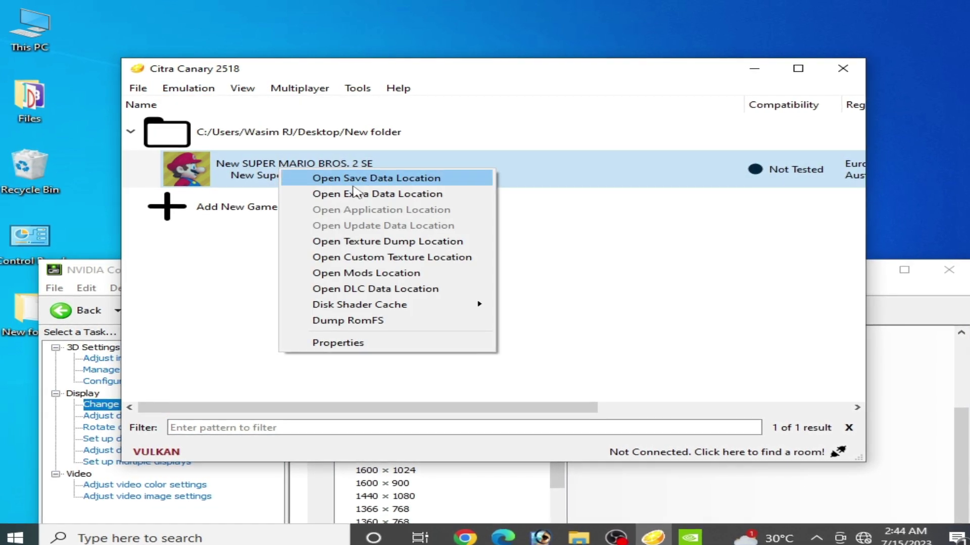
pyautogui.click(337, 342)
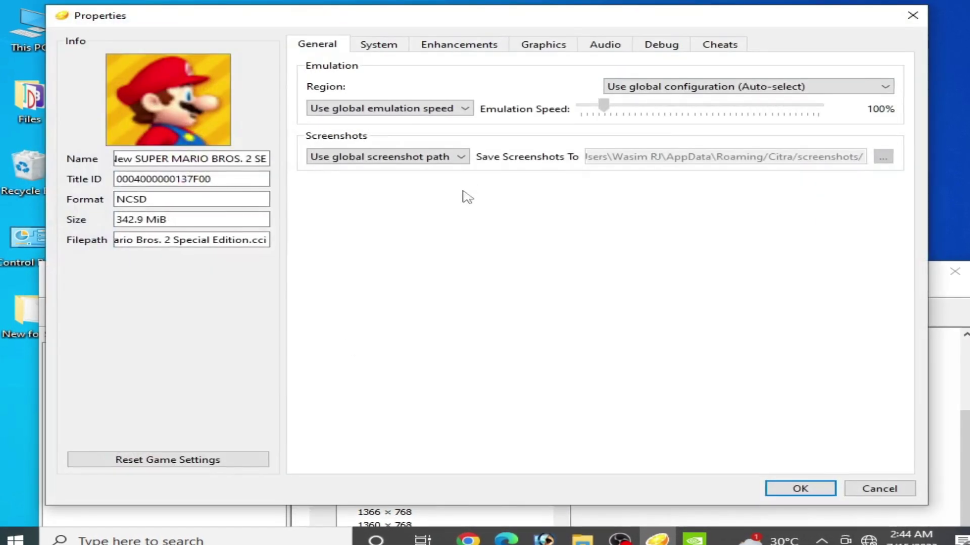
pyautogui.click(545, 46)
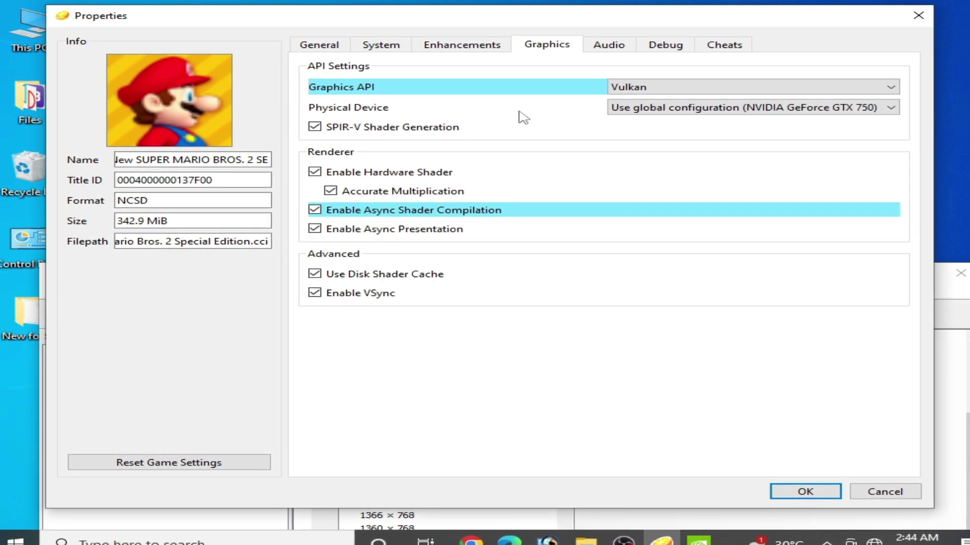
pyautogui.click(480, 46)
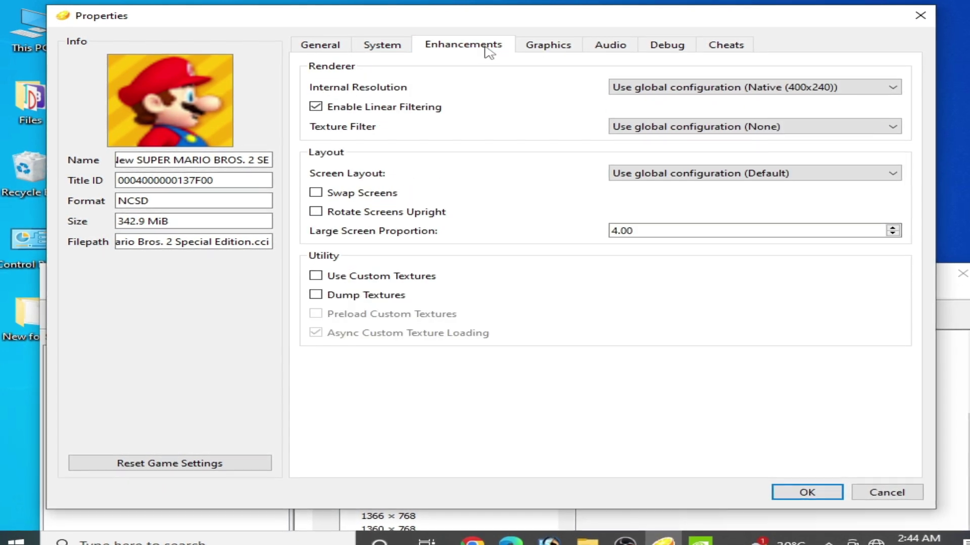
# Set the game's internal resolution to Native (400x240)
pyautogui.click(676, 91)
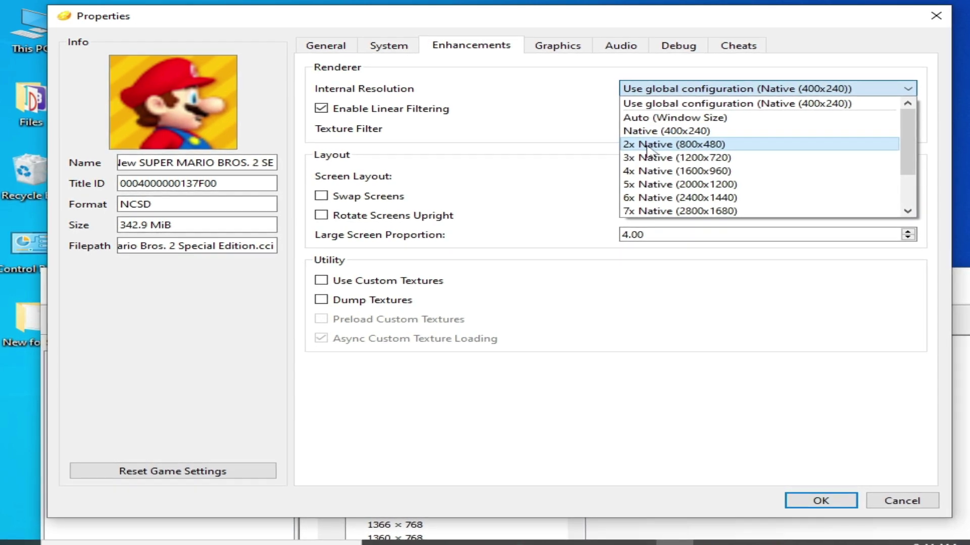
pyautogui.click(647, 147)
pyautogui.click(654, 91)
pyautogui.click(649, 159)
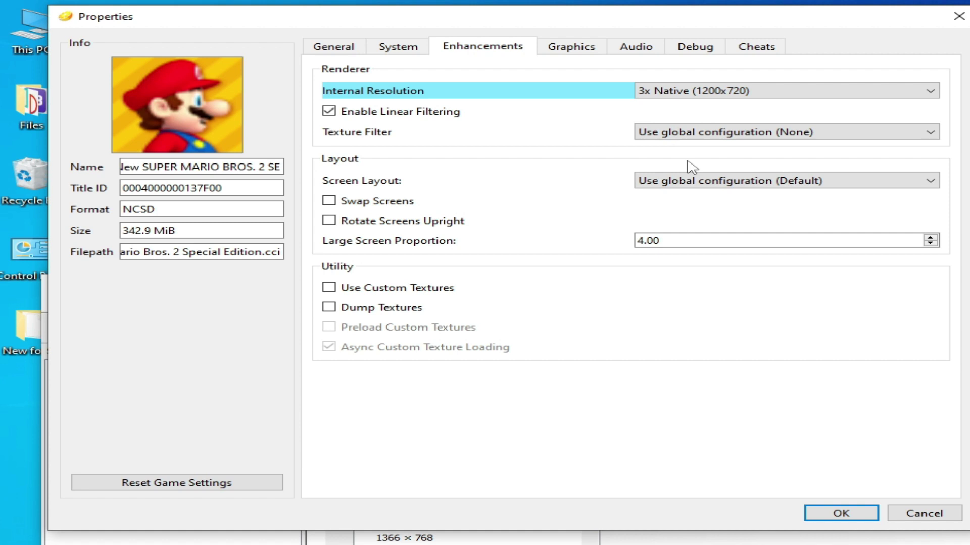
pyautogui.click(676, 92)
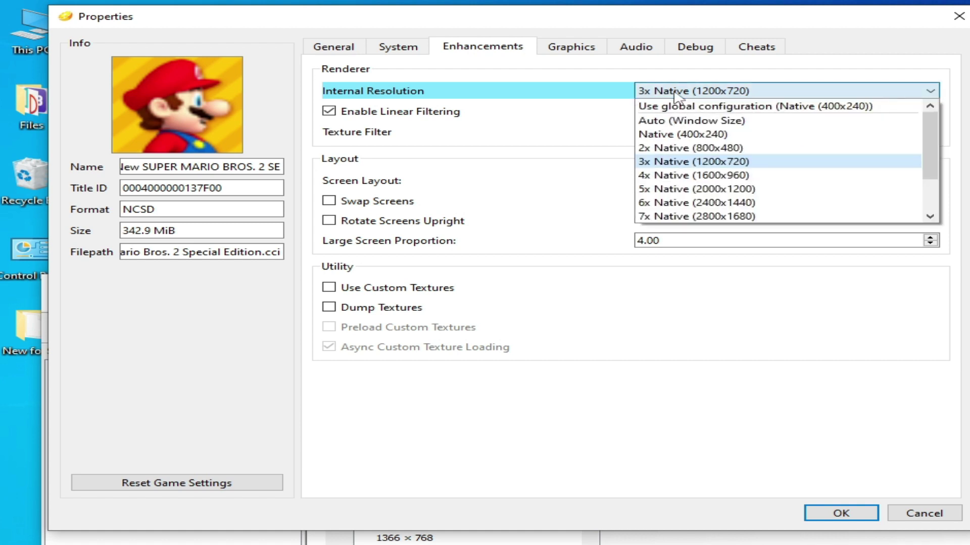
pyautogui.click(673, 135)
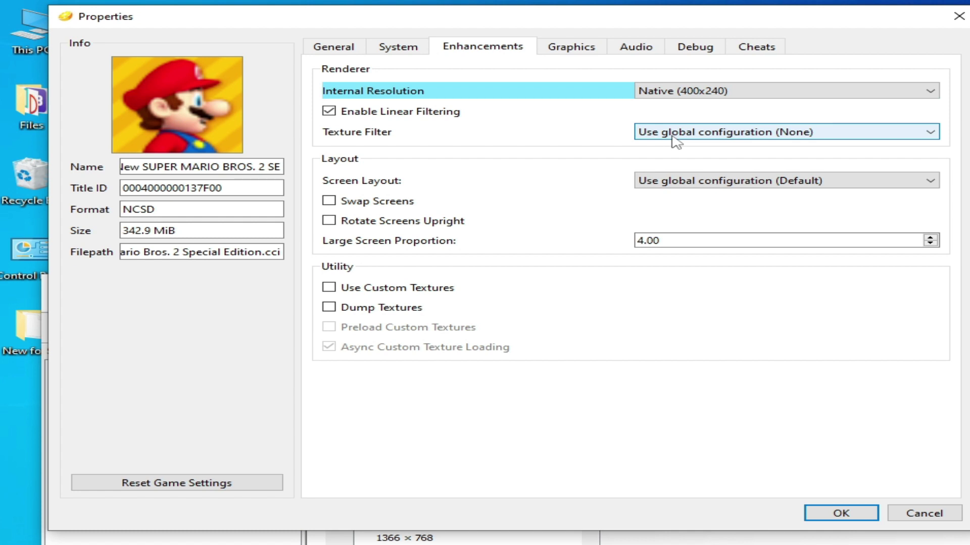
# Select the 1024 × 768 (native) display resolution in NVIDIA Control Panel
pyautogui.hotkey('alt', 'Tab')
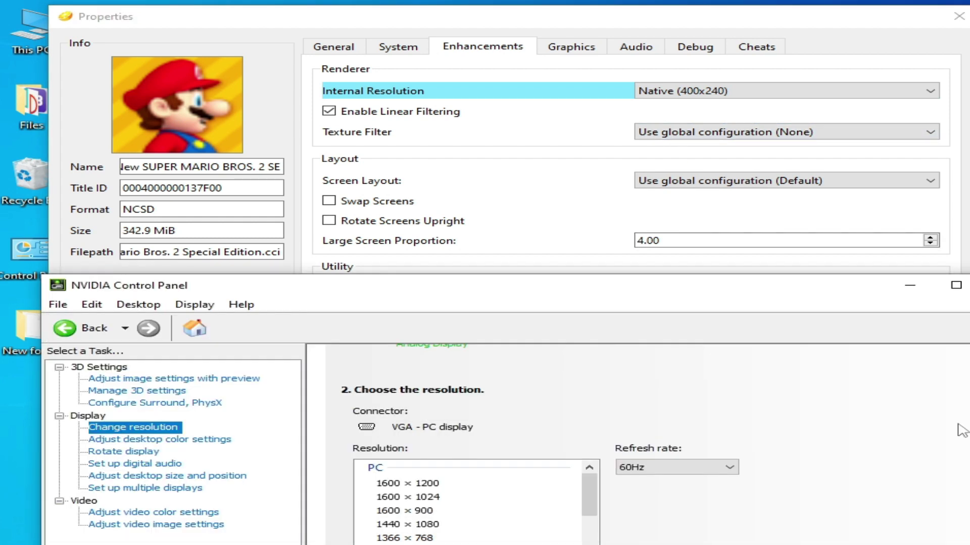
pyautogui.moveTo(699, 289); pyautogui.dragTo(735, 186)
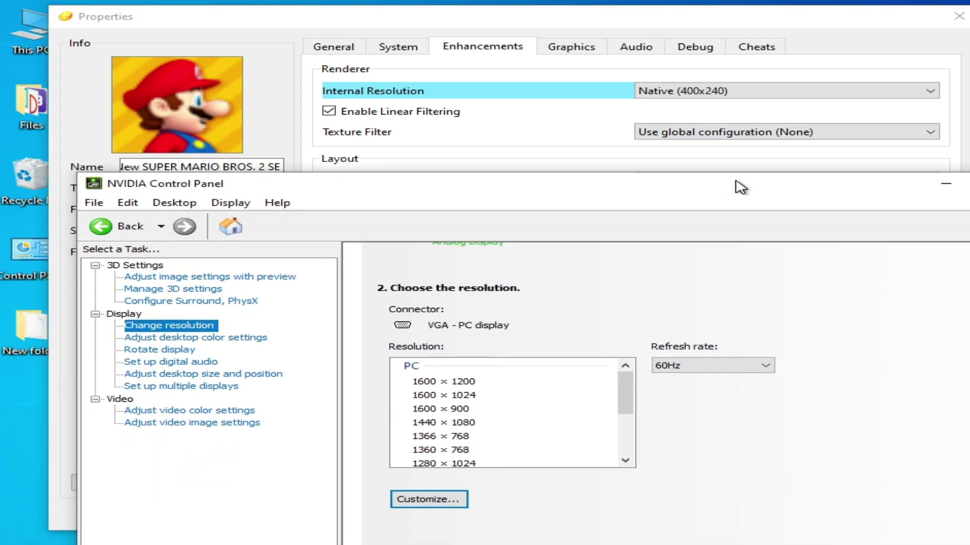
pyautogui.moveTo(627, 377); pyautogui.dragTo(628, 433)
pyautogui.click(443, 444)
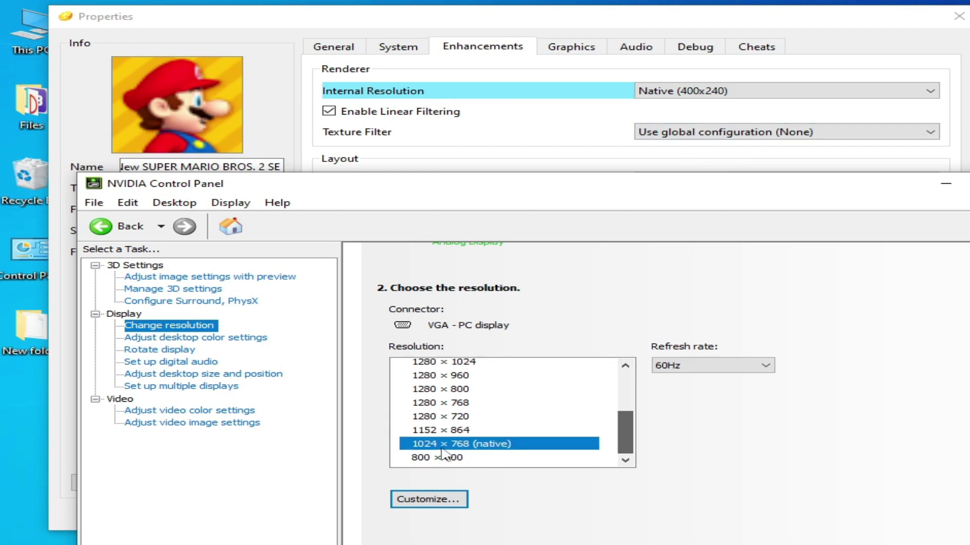
# Keep the game's internal resolution at Native (400x240) and confirm its properties
pyautogui.click(707, 91)
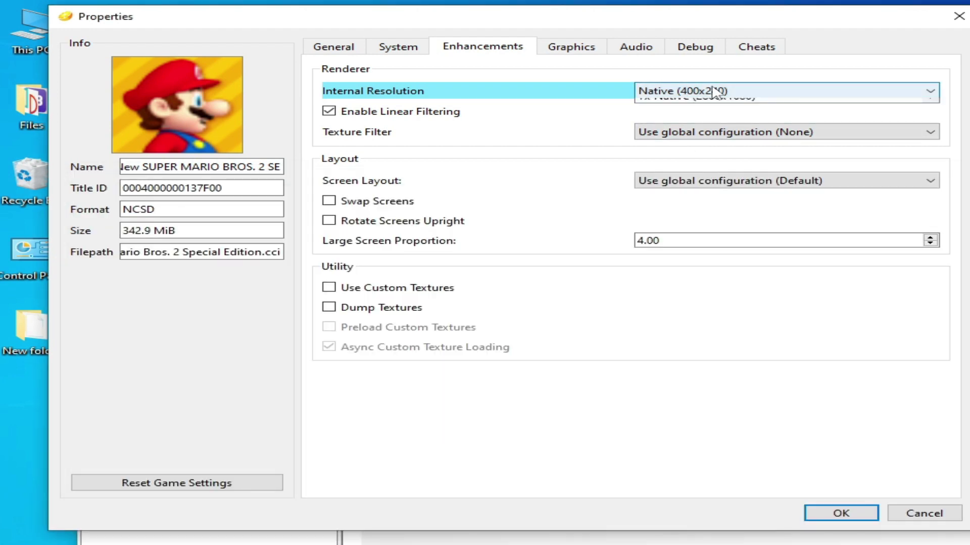
pyautogui.click(700, 134)
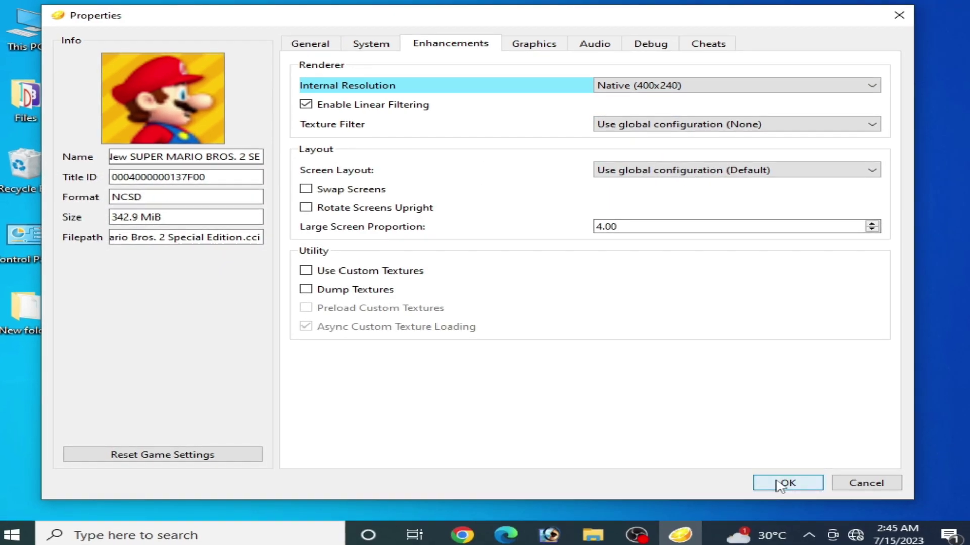
pyautogui.click(841, 513)
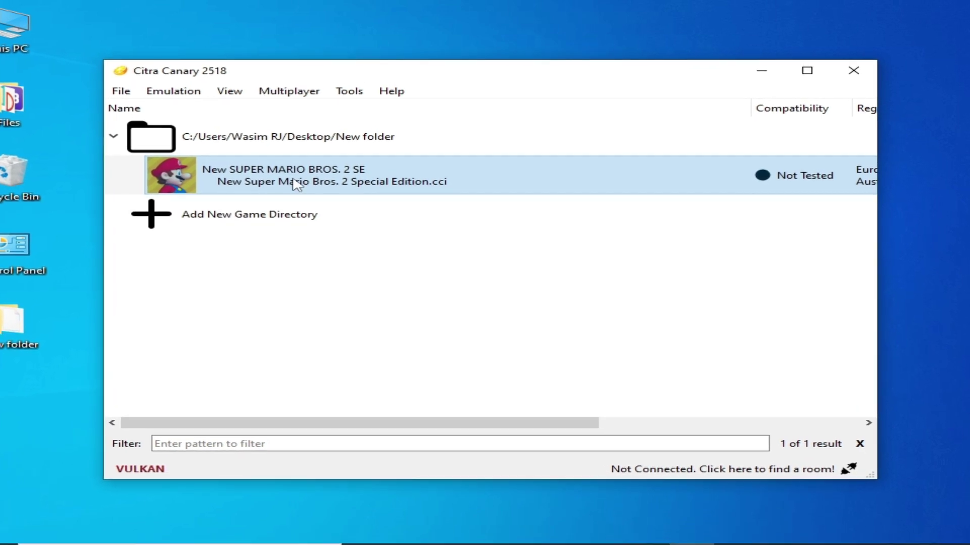
# Review Citra's global General, System and Graphics settings with region Auto-select, then close with OK
pyautogui.click(171, 92)
pyautogui.click(175, 208)
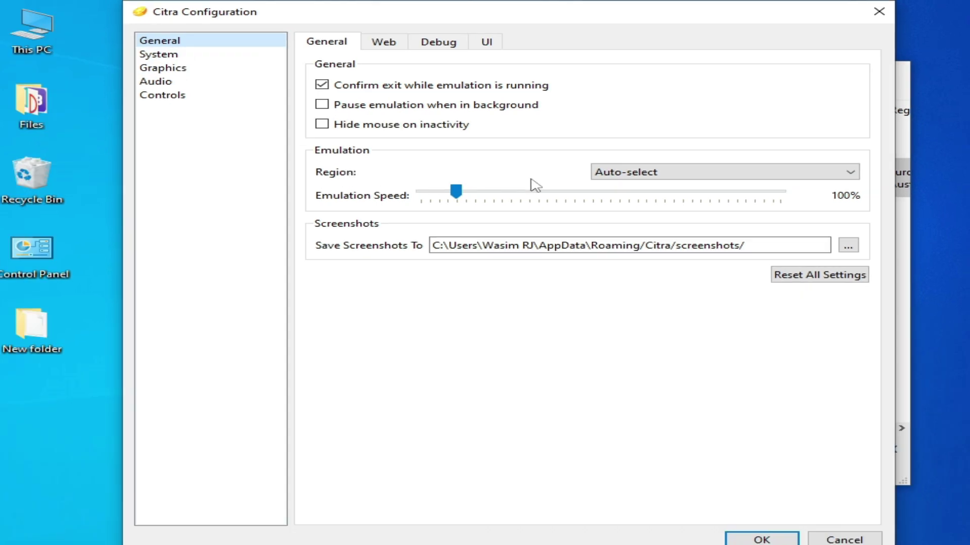
pyautogui.click(622, 175)
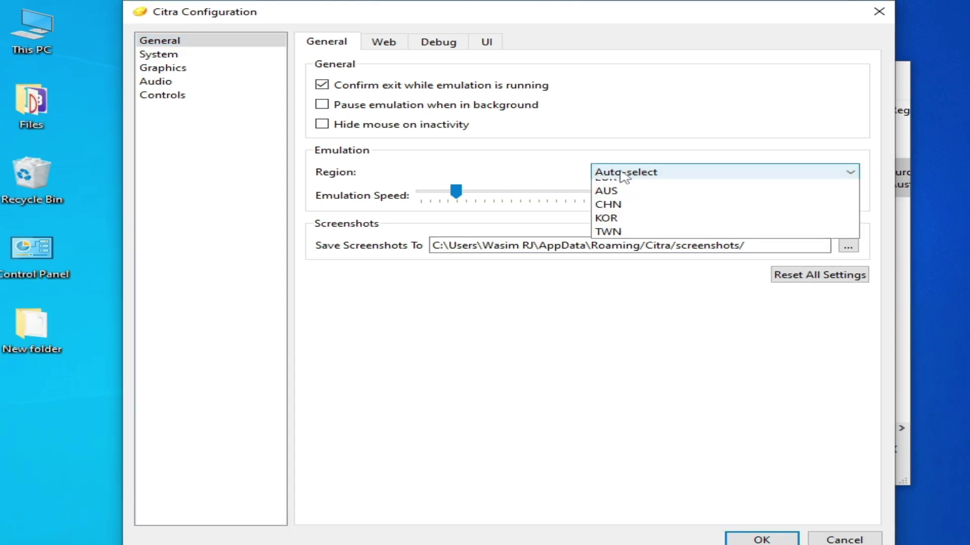
pyautogui.click(632, 194)
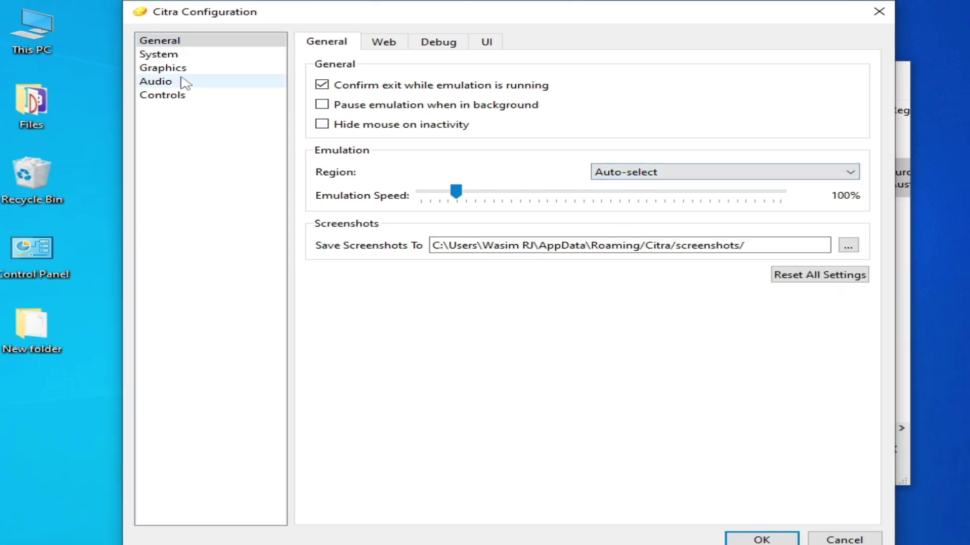
pyautogui.click(165, 56)
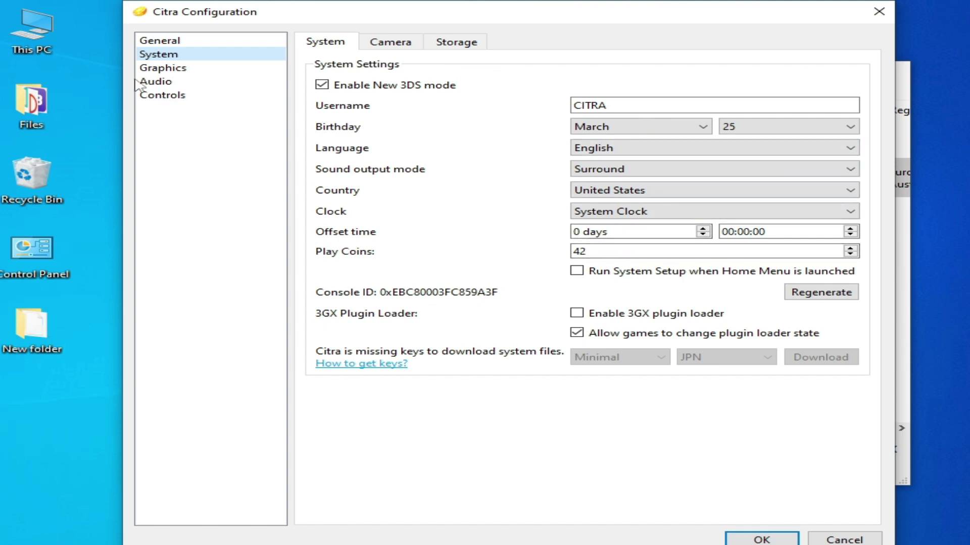
pyautogui.click(153, 71)
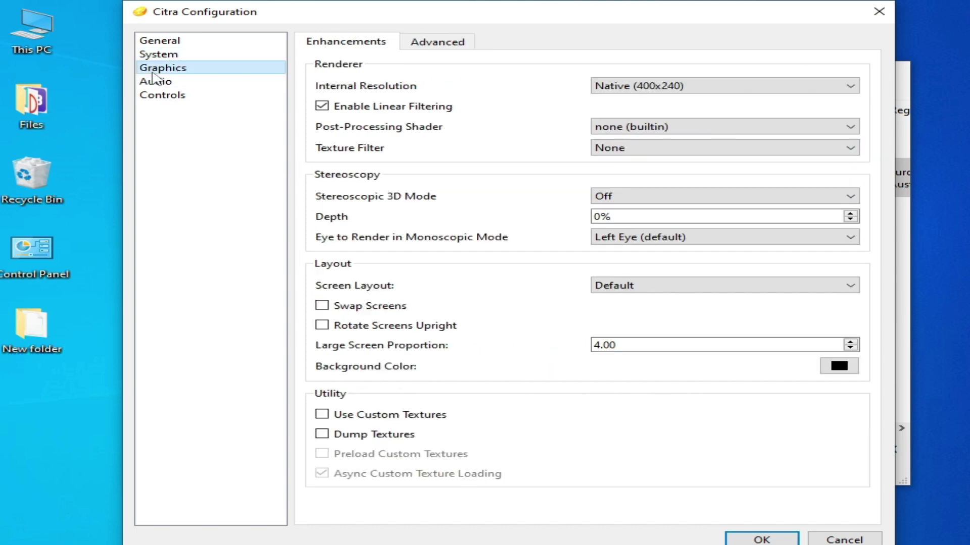
pyautogui.click(762, 539)
# Reopen the Mario game's properties and verify its Graphics tab shows Vulkan
pyautogui.rightClick(301, 184)
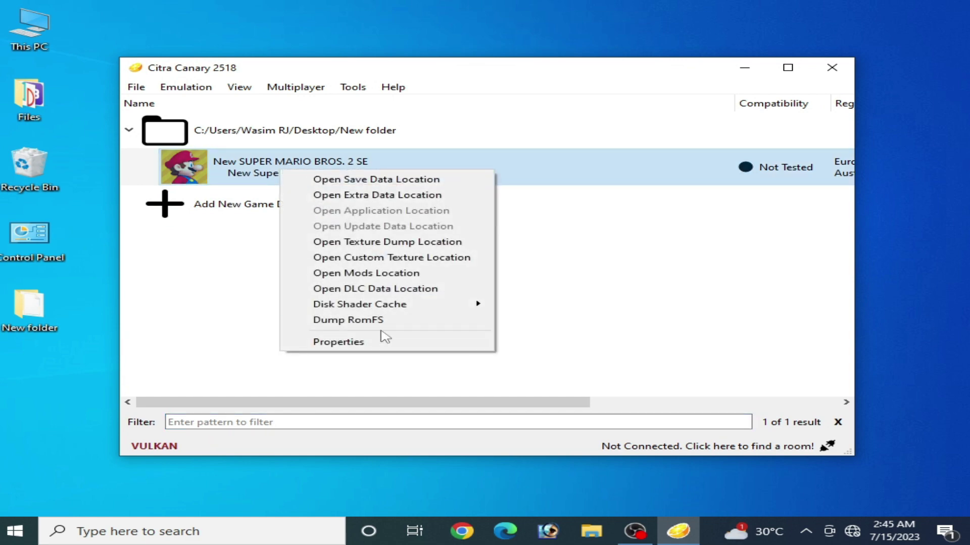
pyautogui.click(356, 341)
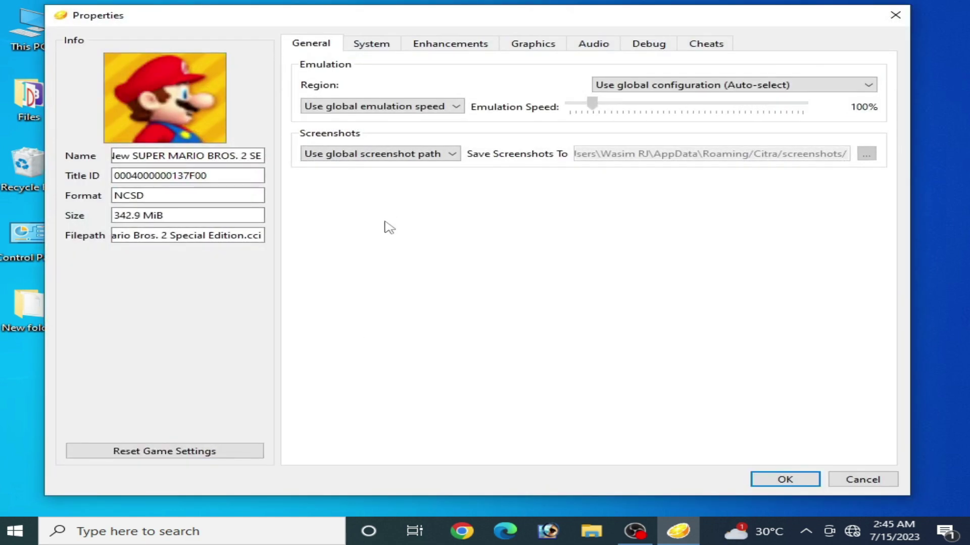
pyautogui.moveTo(443, 21); pyautogui.dragTo(451, 39)
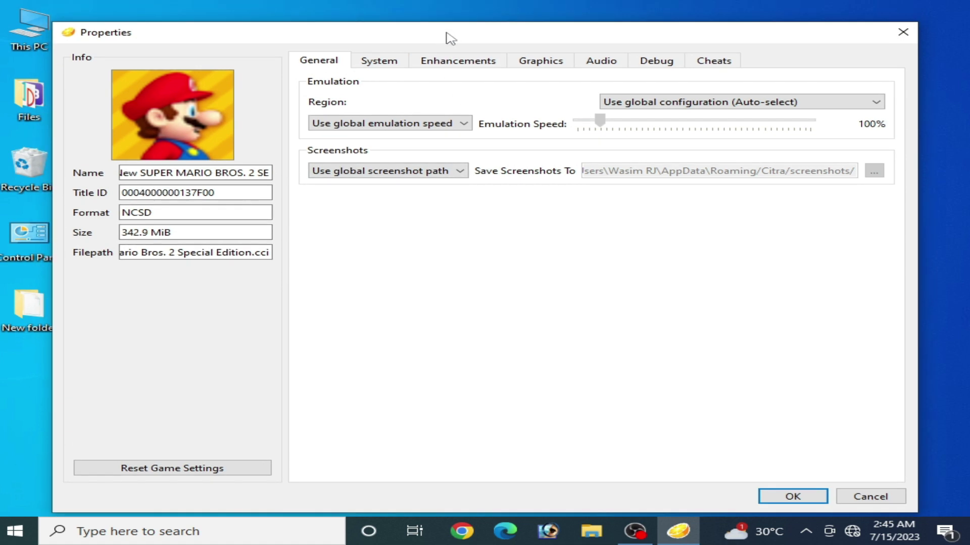
pyautogui.click(528, 66)
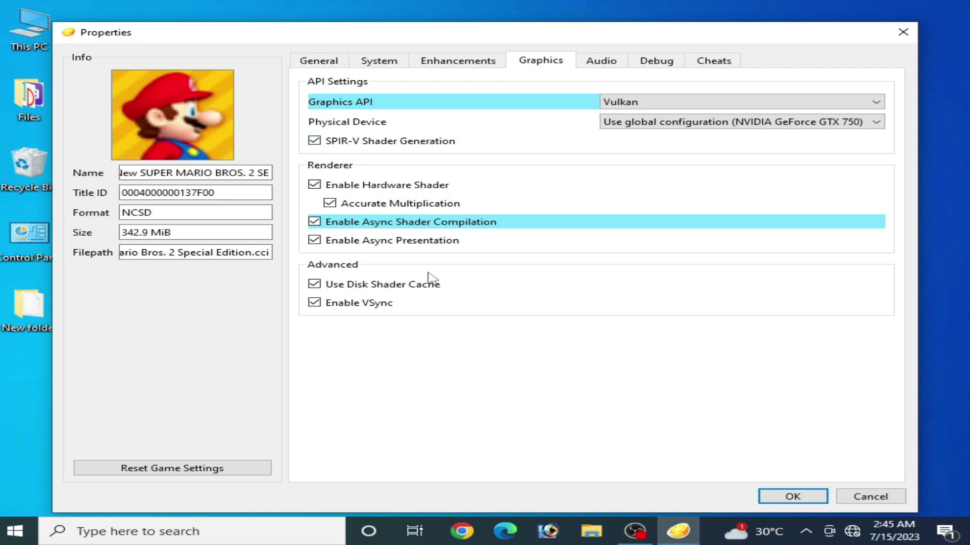
# Browse the Enhancements, Audio, Debug, Cheats, System and General tabs, then confirm the properties
pyautogui.click(471, 63)
pyautogui.click(598, 62)
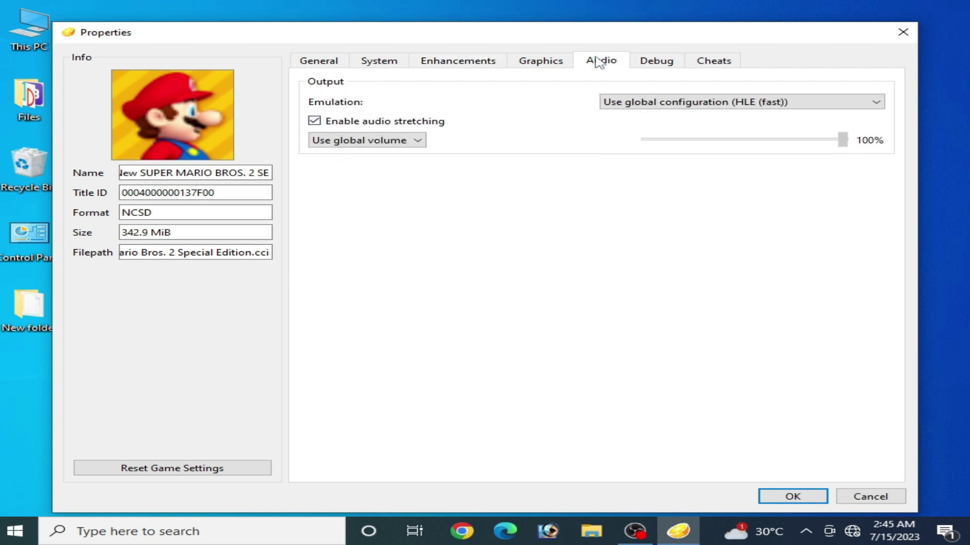
pyautogui.click(658, 62)
pyautogui.click(712, 60)
pyautogui.click(379, 61)
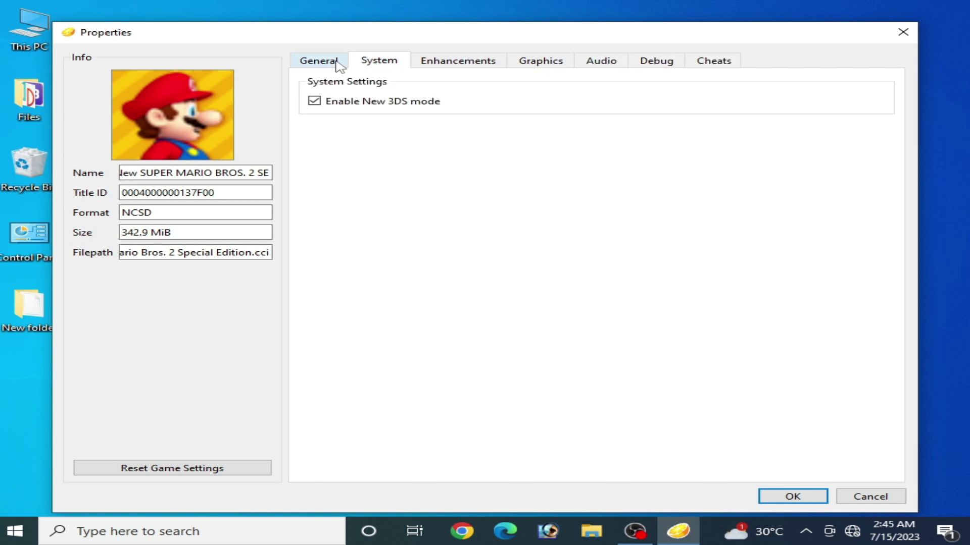
pyautogui.click(319, 60)
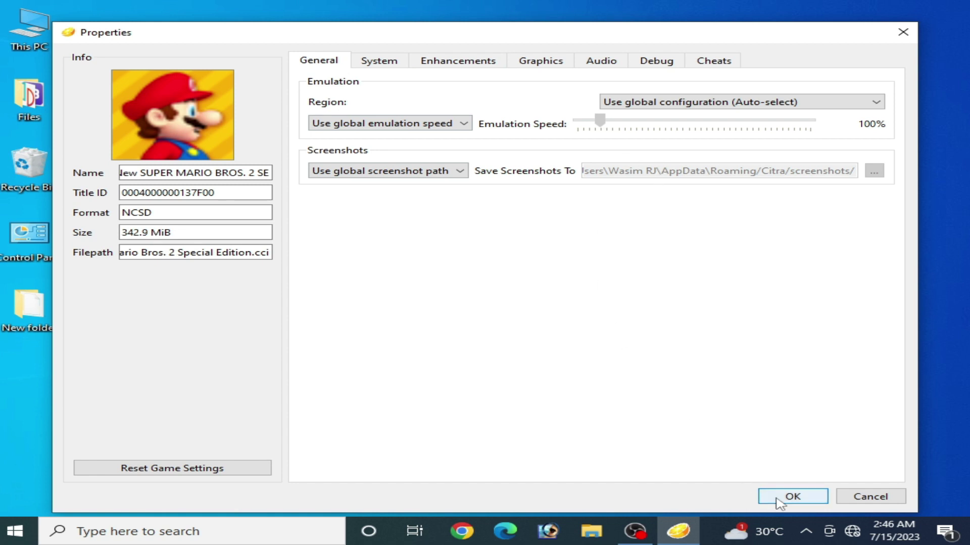
pyautogui.click(791, 495)
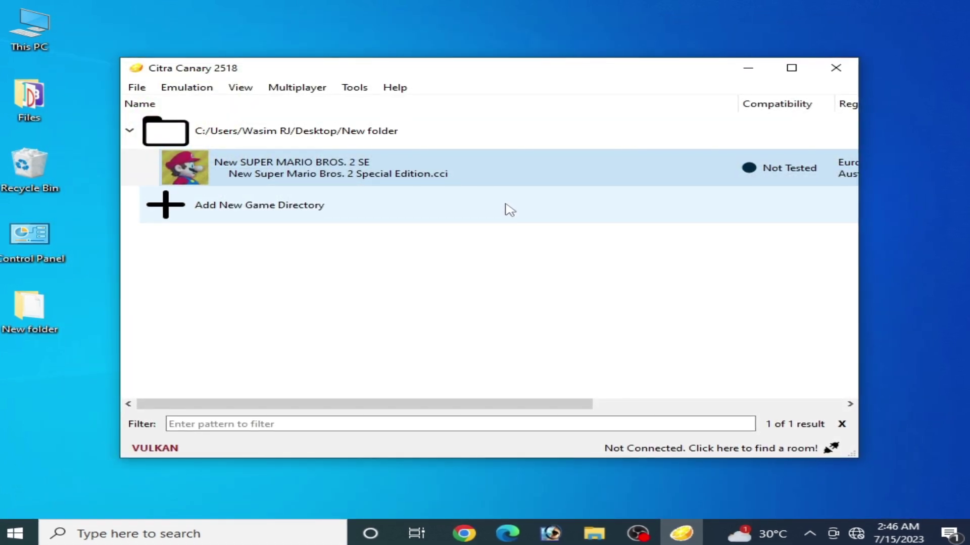